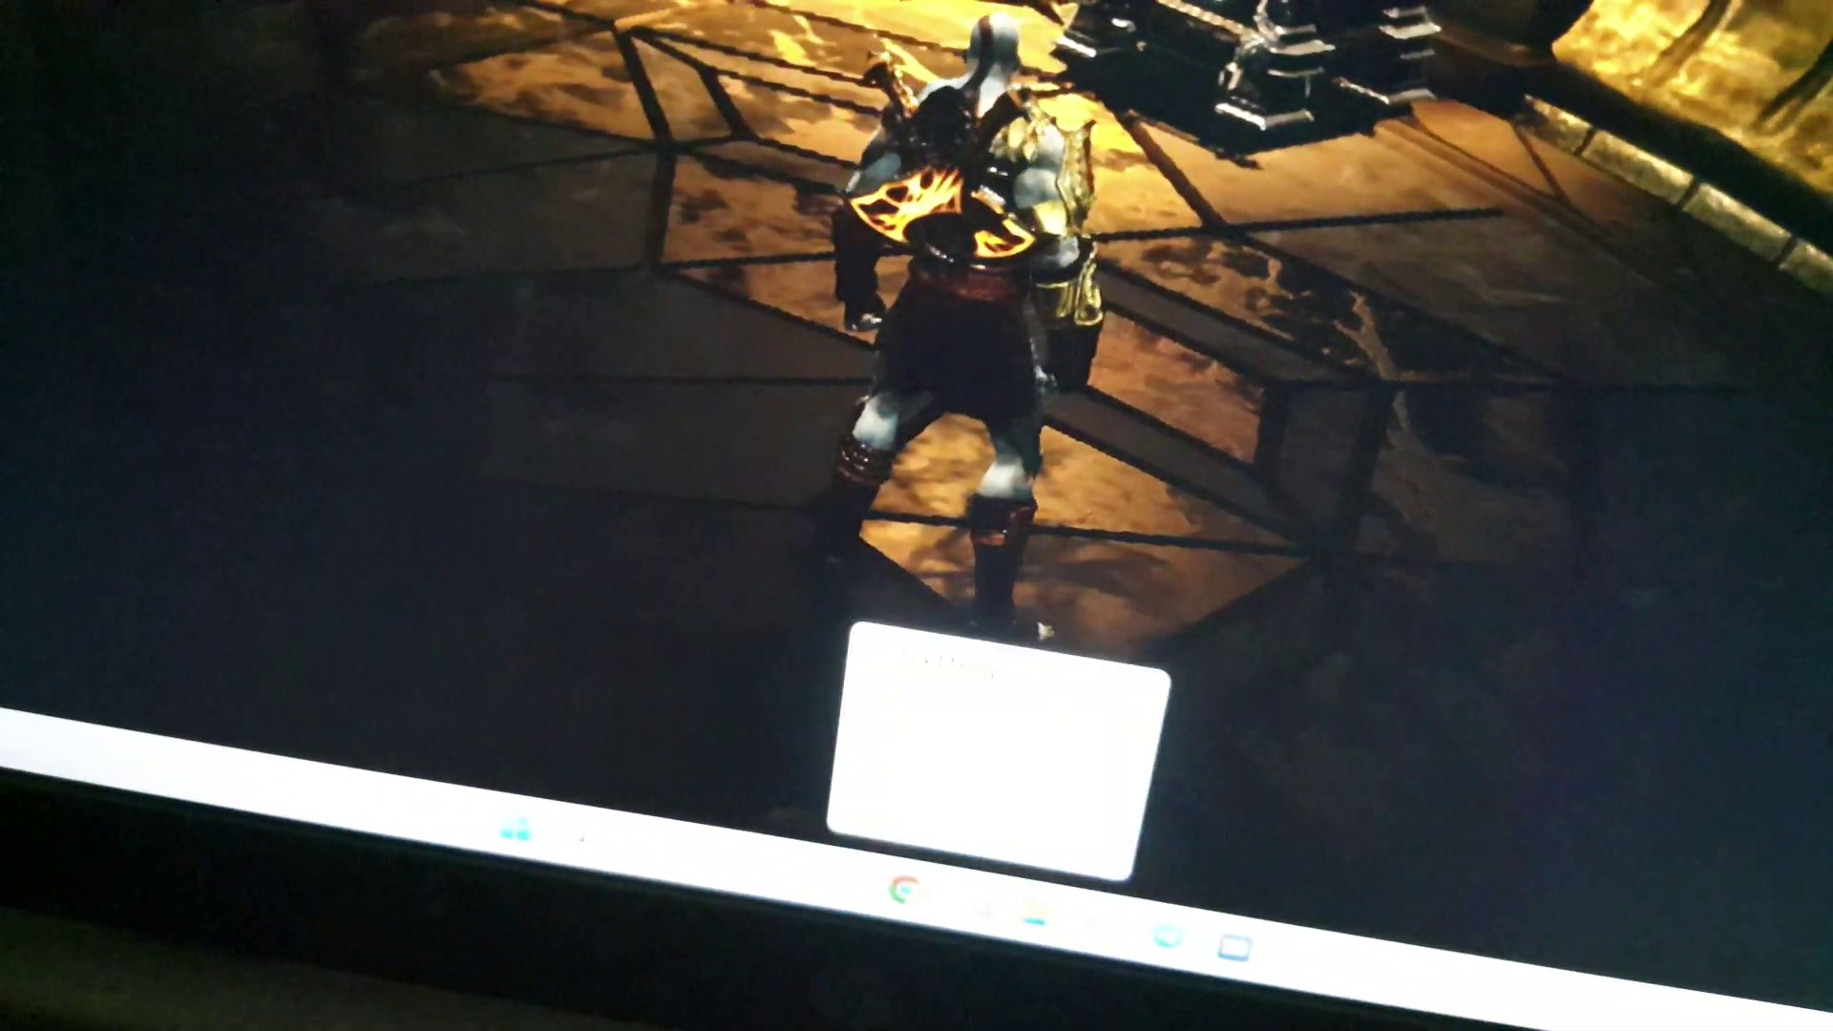
Step: Return from Task Manager's CPU and GPU readouts to the fullscreen God of War III game
{"action": "mouse_move", "coordinate": [1162, 1007]}
{"action": "left_click", "coordinate": [1103, 871]}
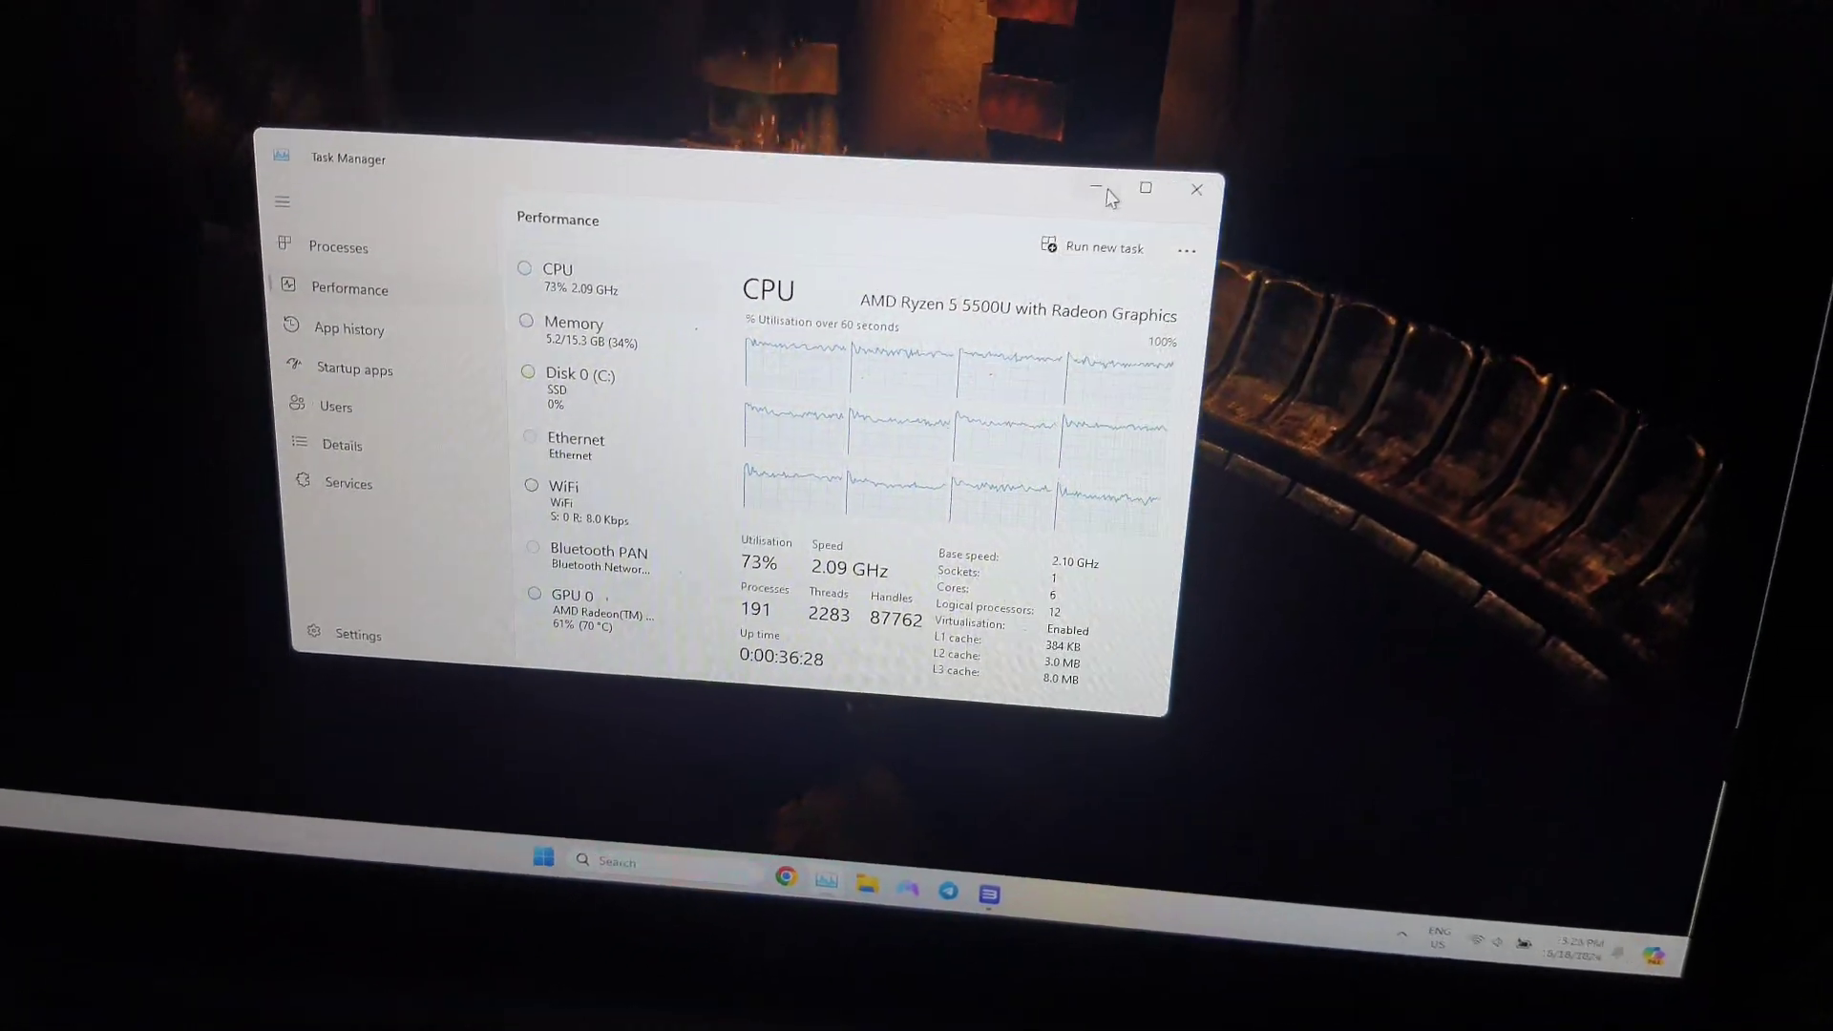
Step: Open God of War III's custom configuration and leave CPU Preferred SPU Threads on Auto
{"action": "left_click", "coordinate": [1084, 165]}
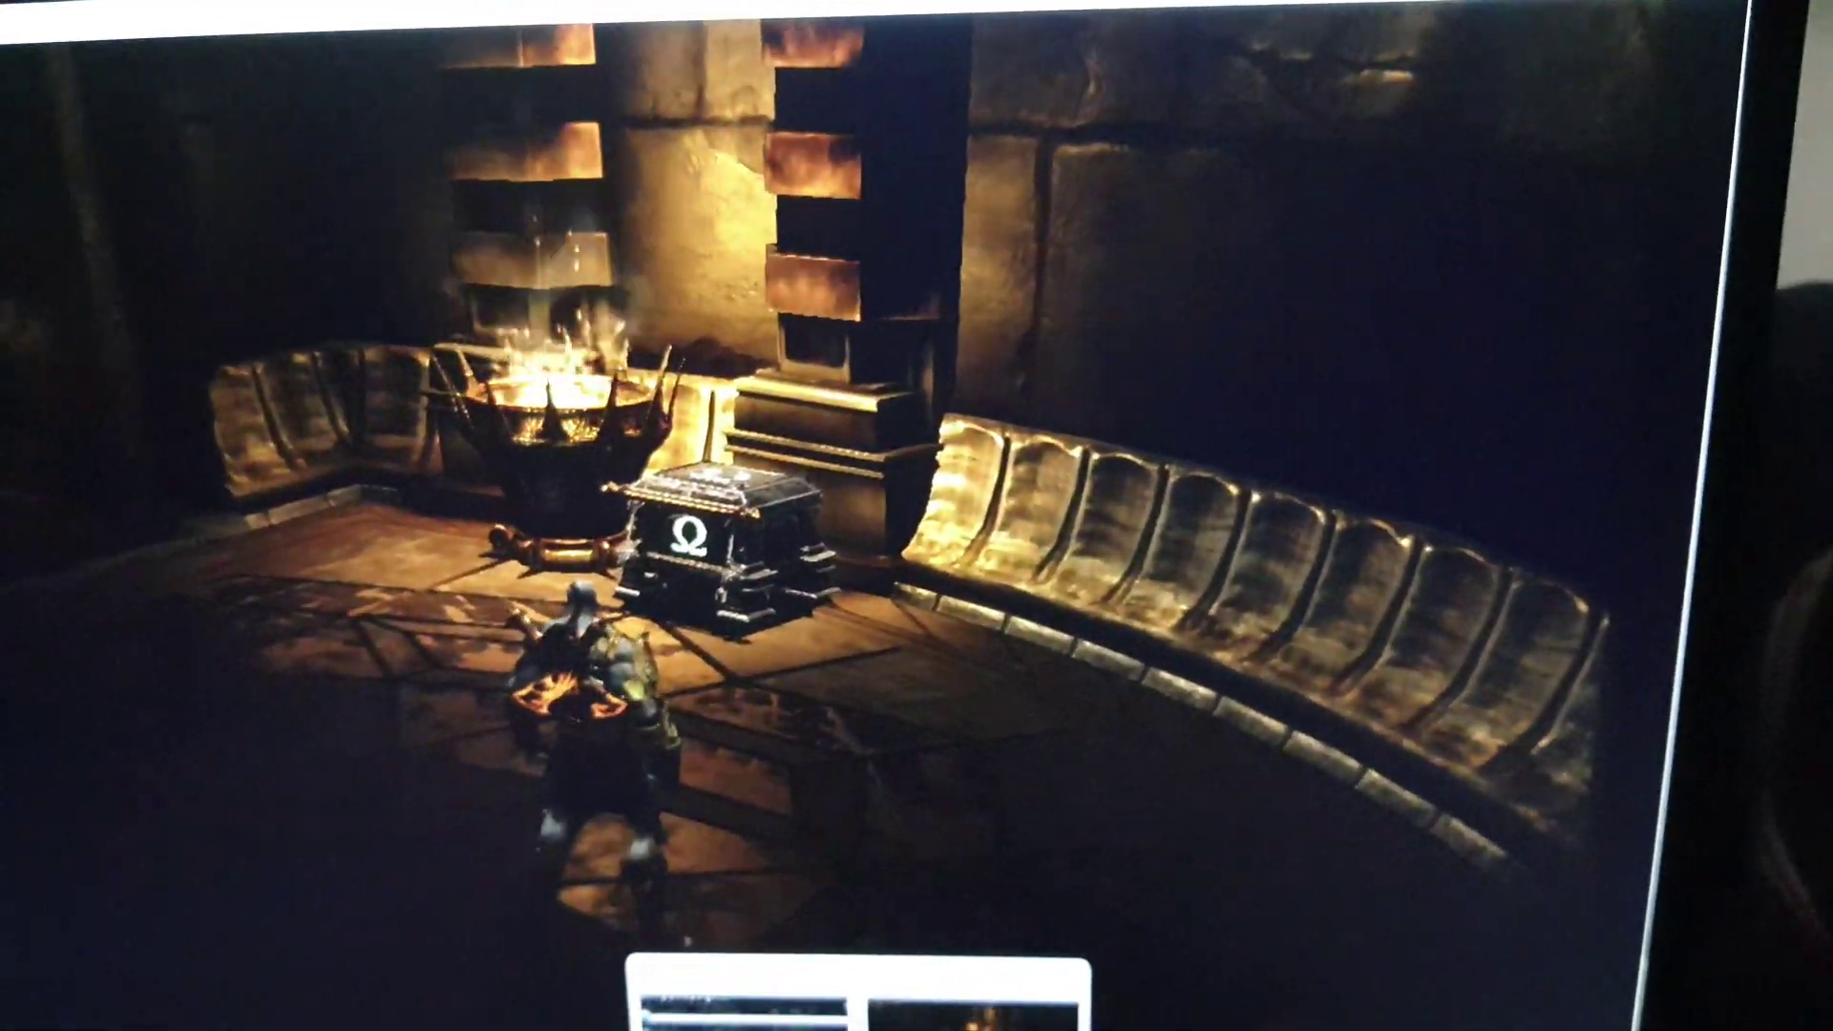
{"action": "left_click", "coordinate": [712, 1013]}
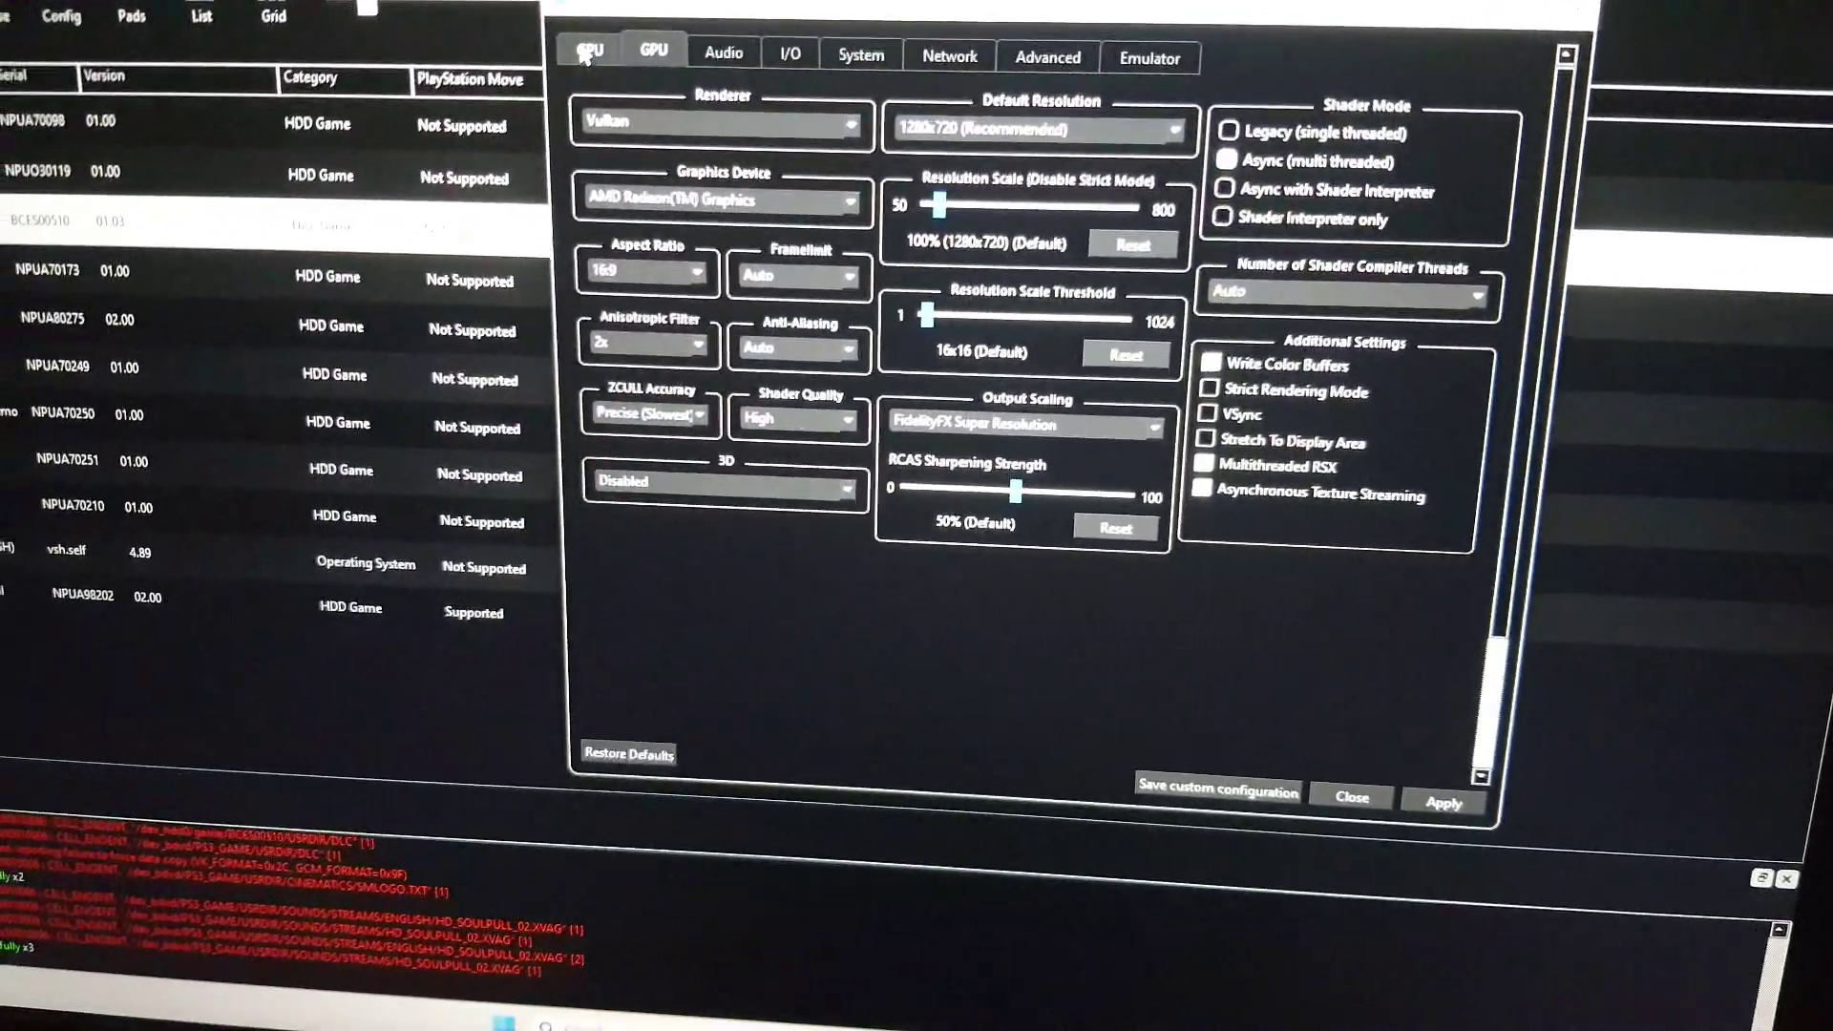
{"action": "left_click", "coordinate": [475, 115]}
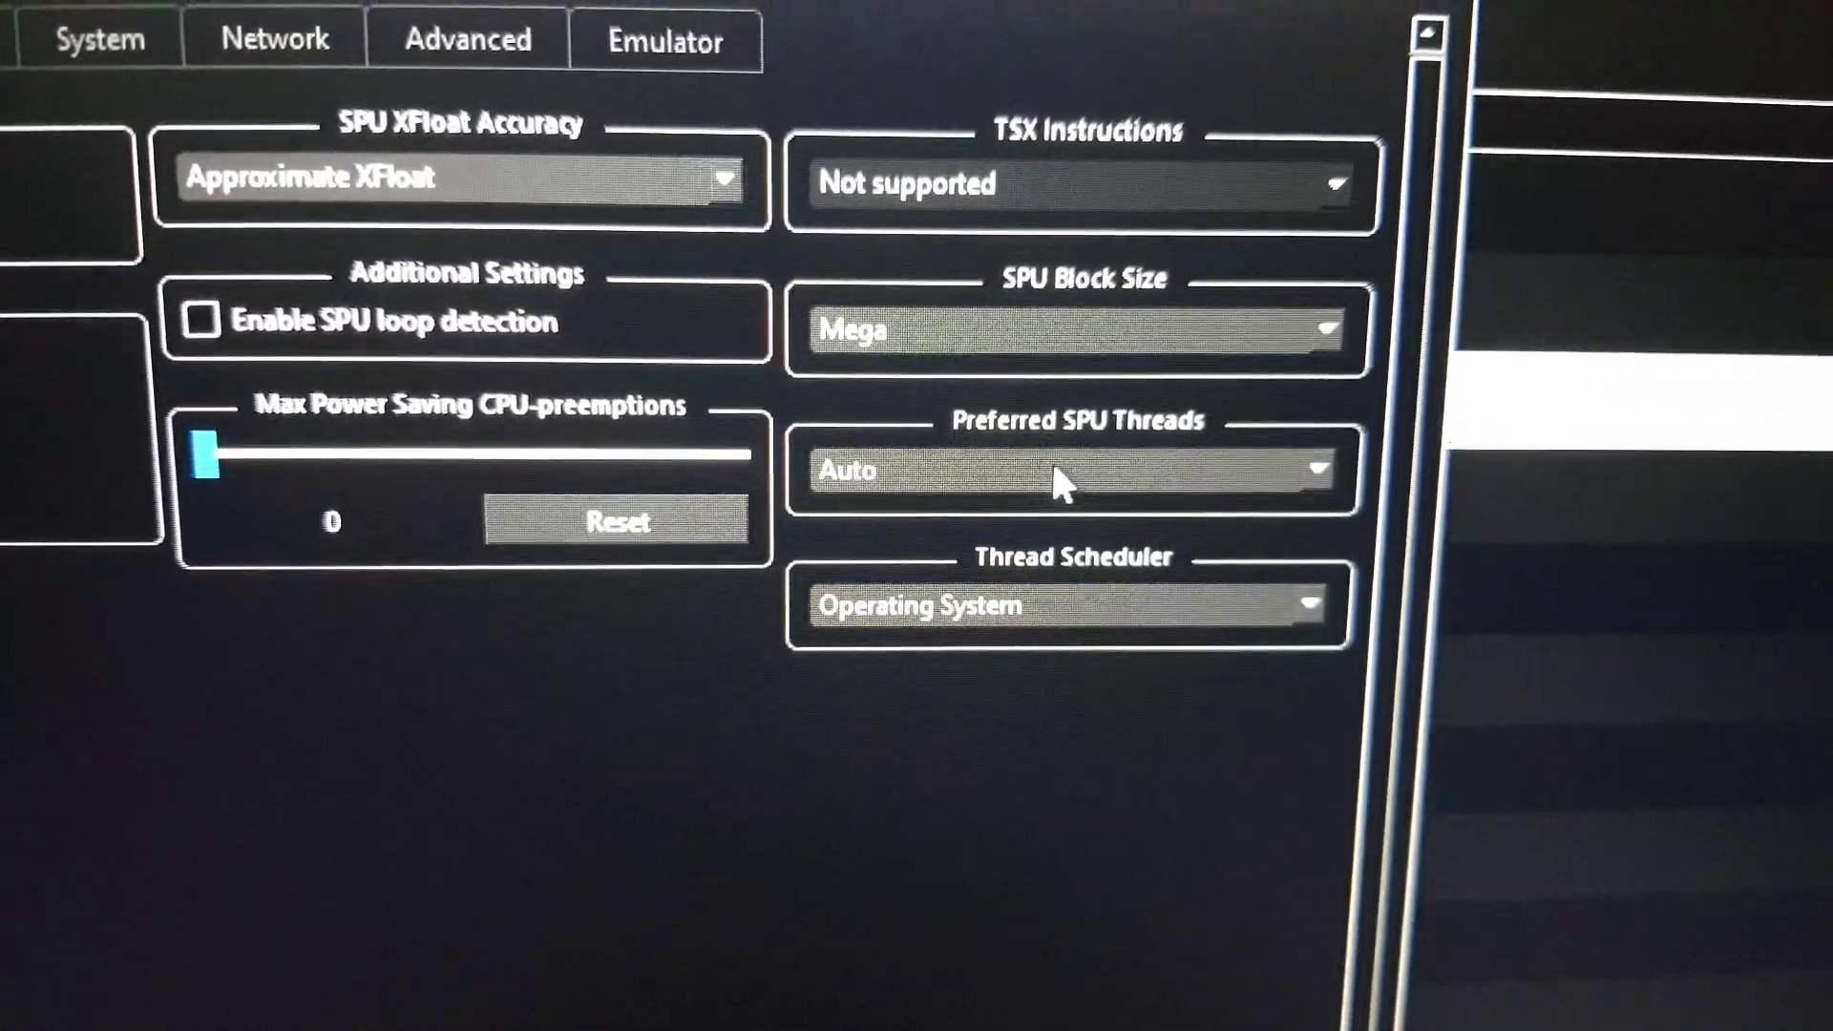
{"action": "left_click", "coordinate": [1089, 461]}
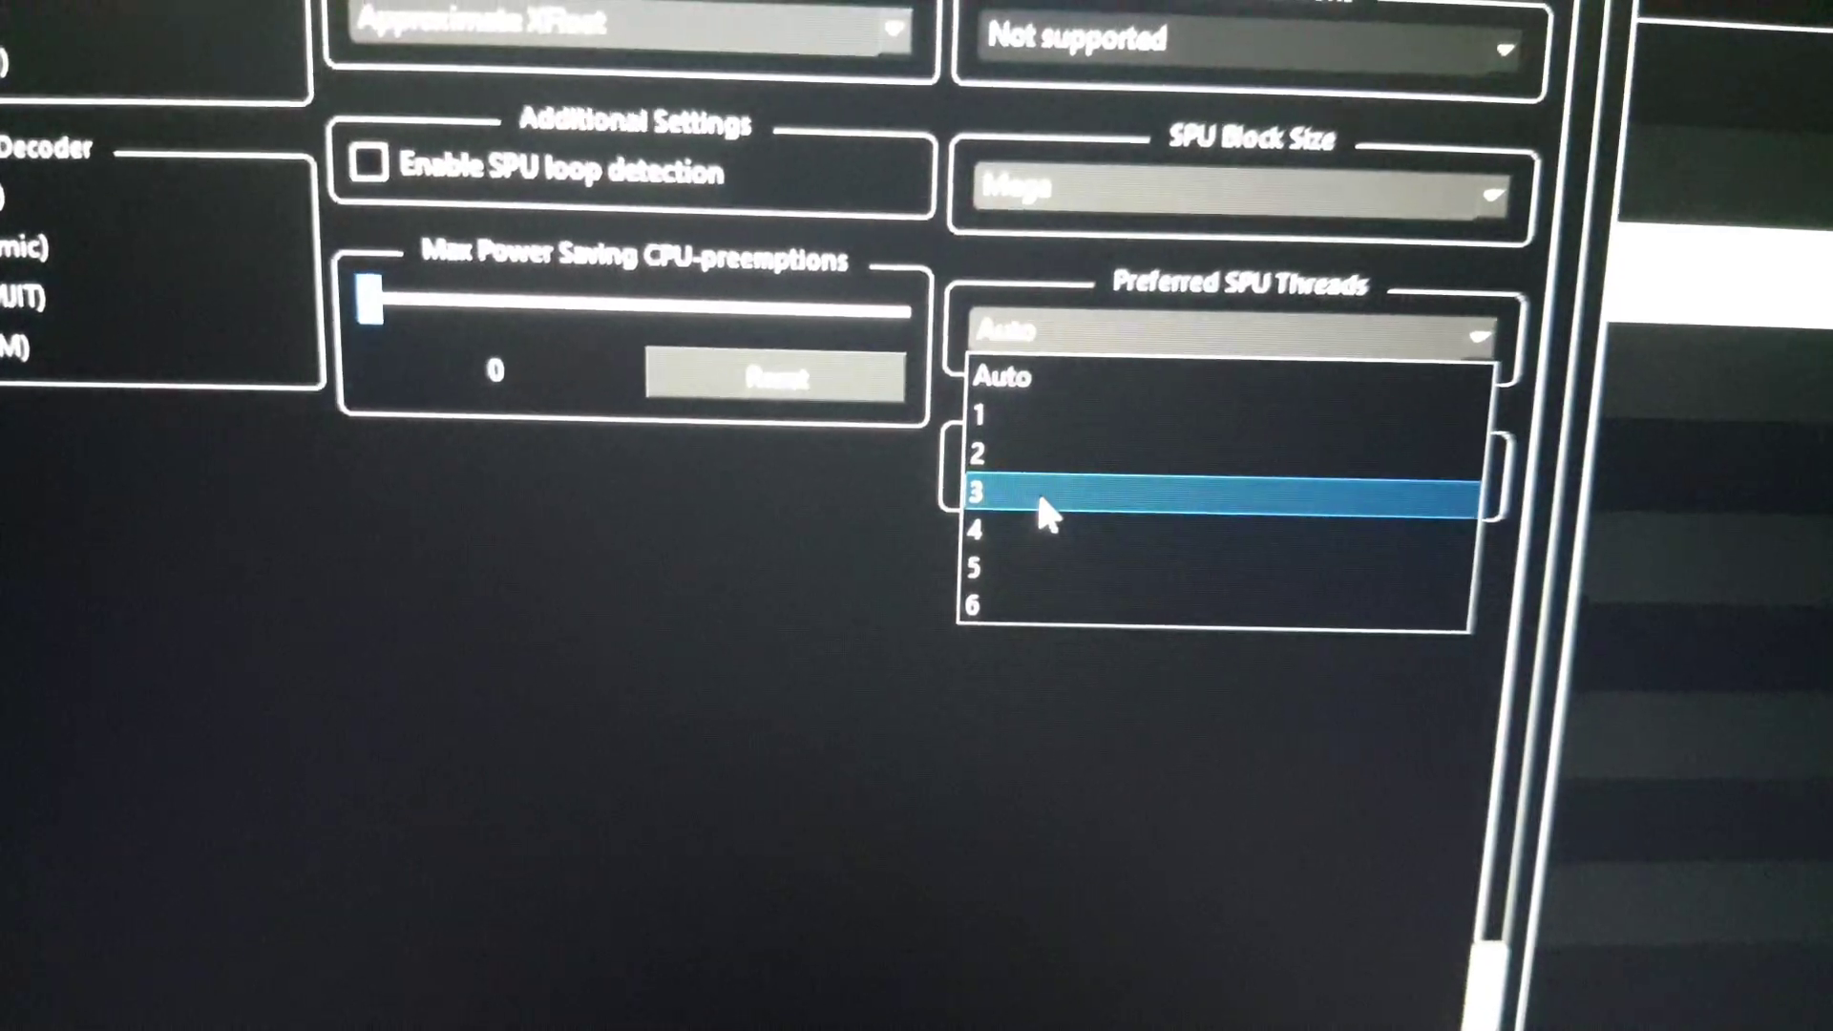
{"action": "left_click", "coordinate": [687, 758]}
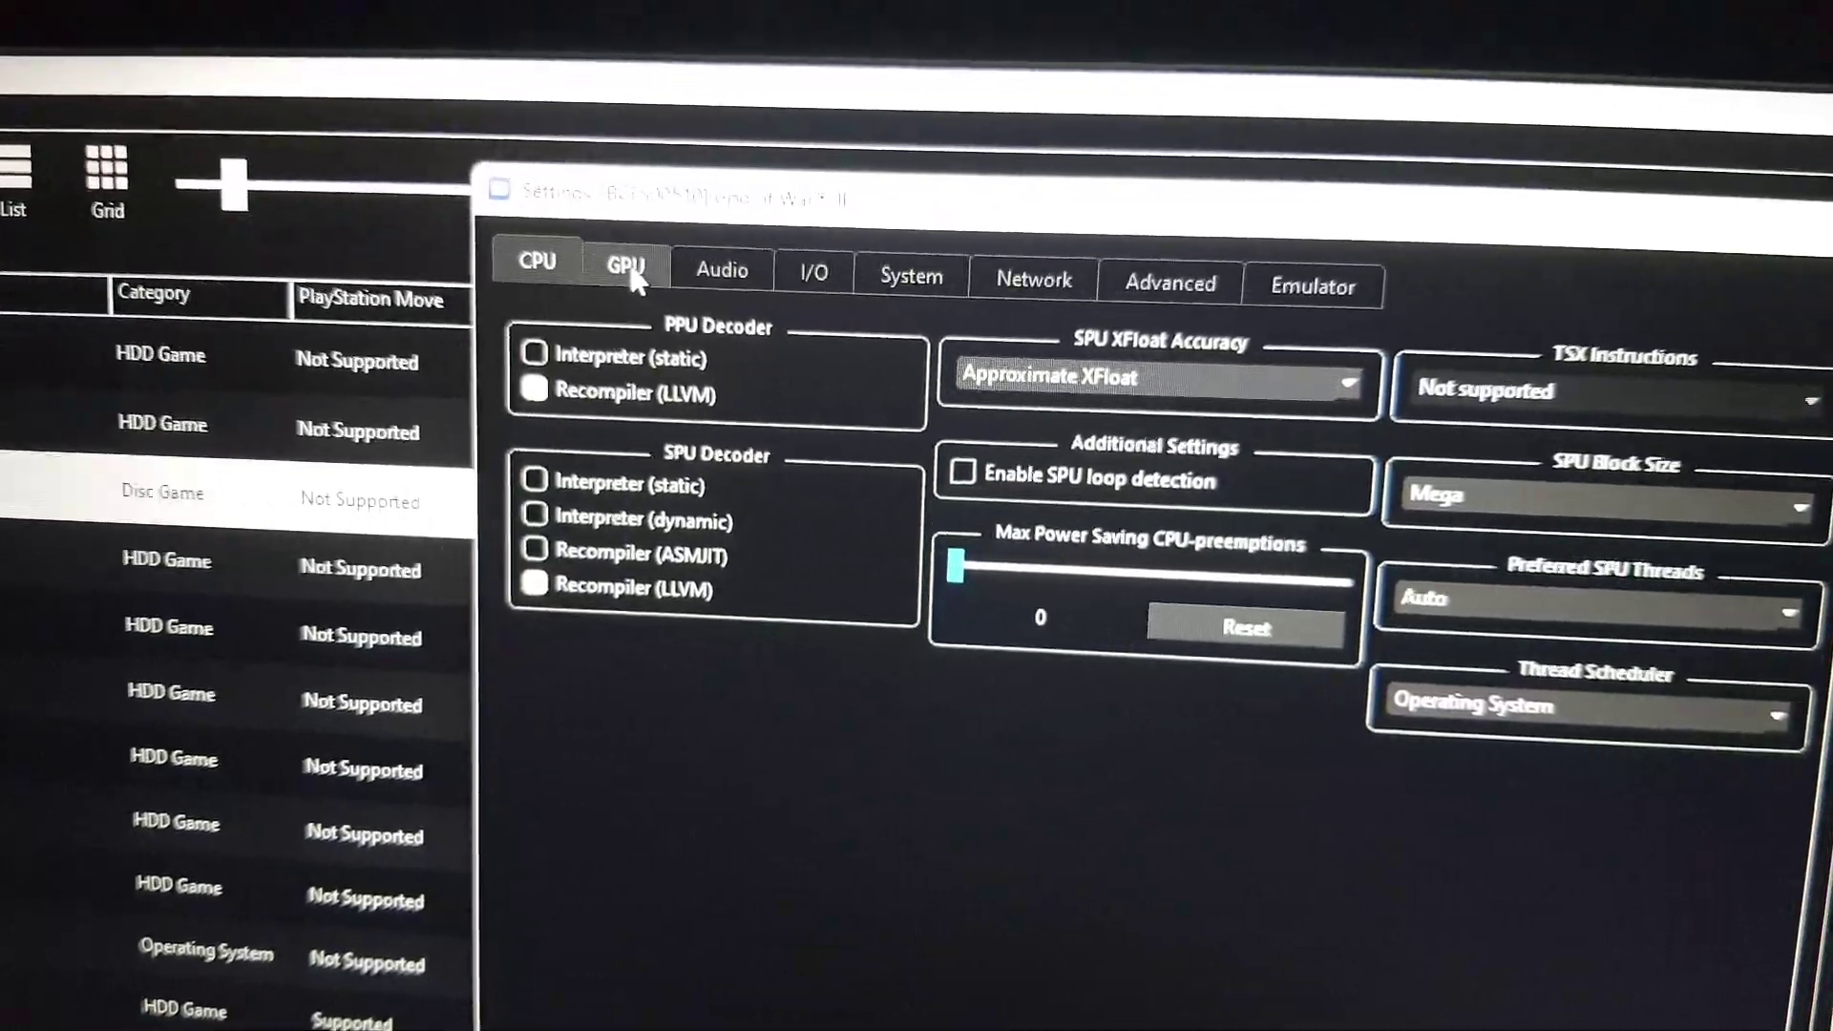
Step: Enable Multithreaded RSX under the GPU tab's Additional Settings
{"action": "left_click", "coordinate": [651, 262]}
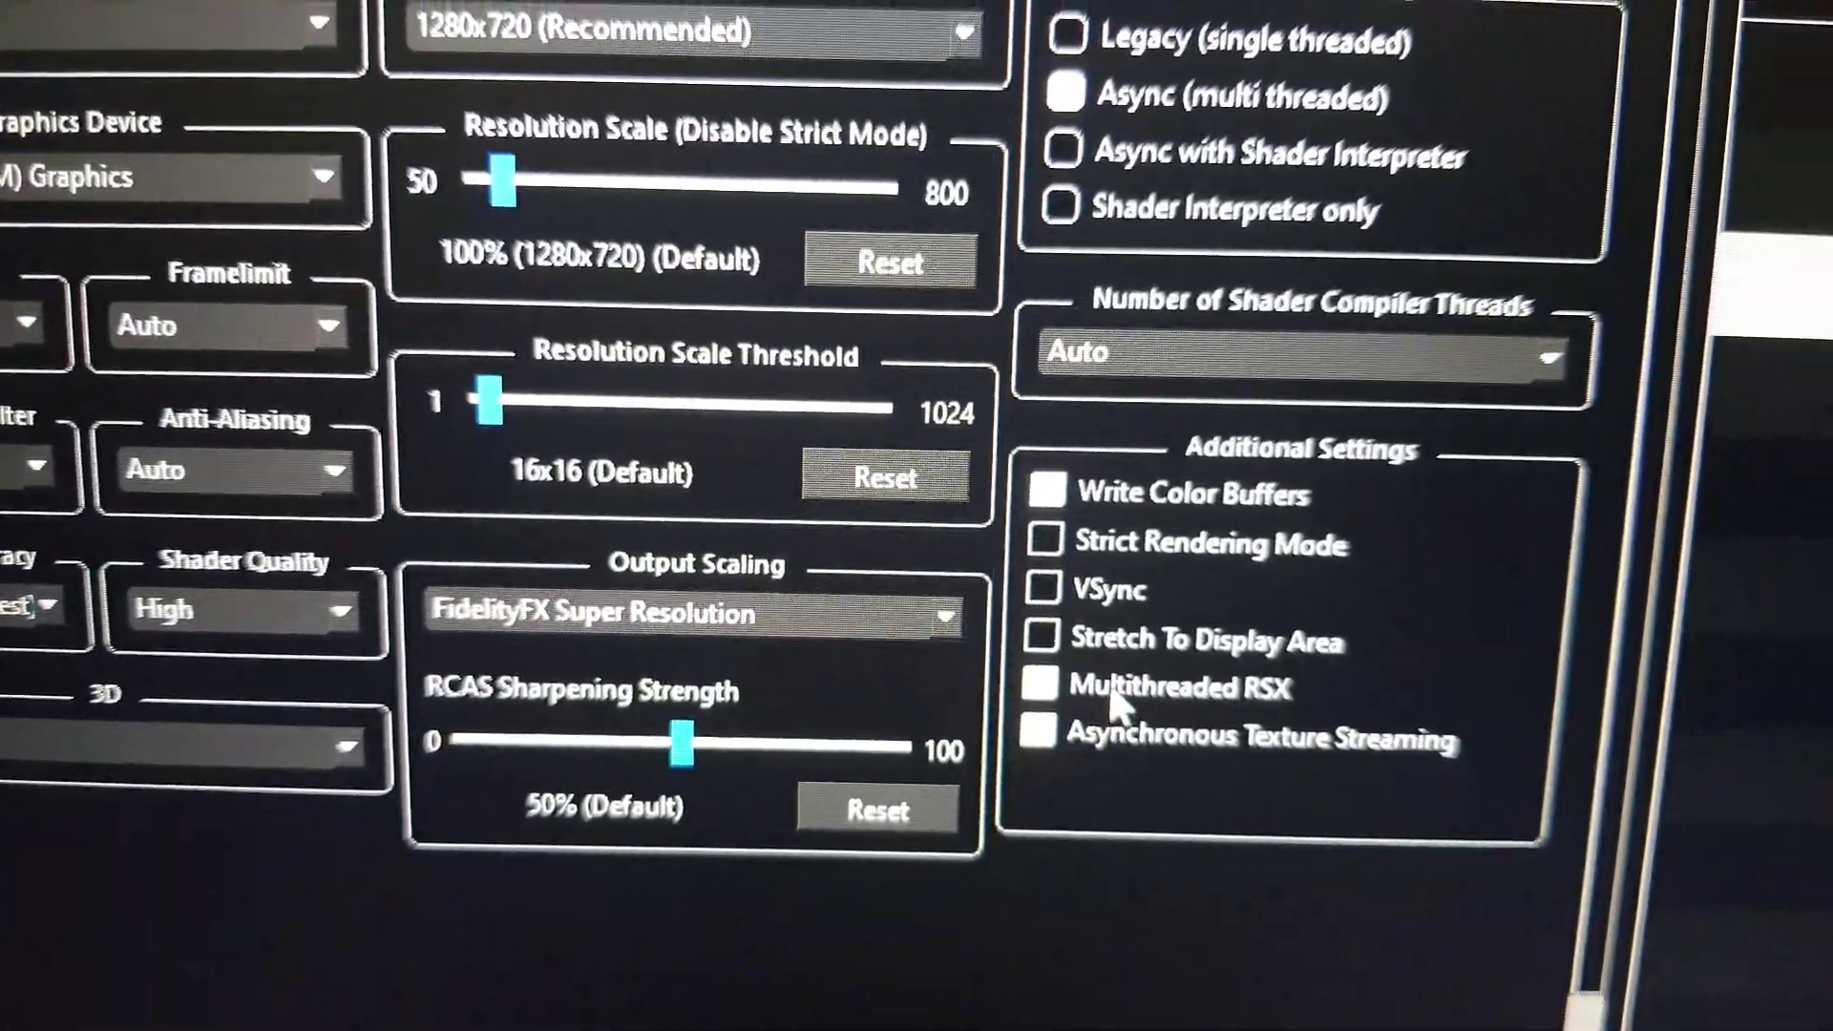
{"action": "left_click", "coordinate": [1046, 685]}
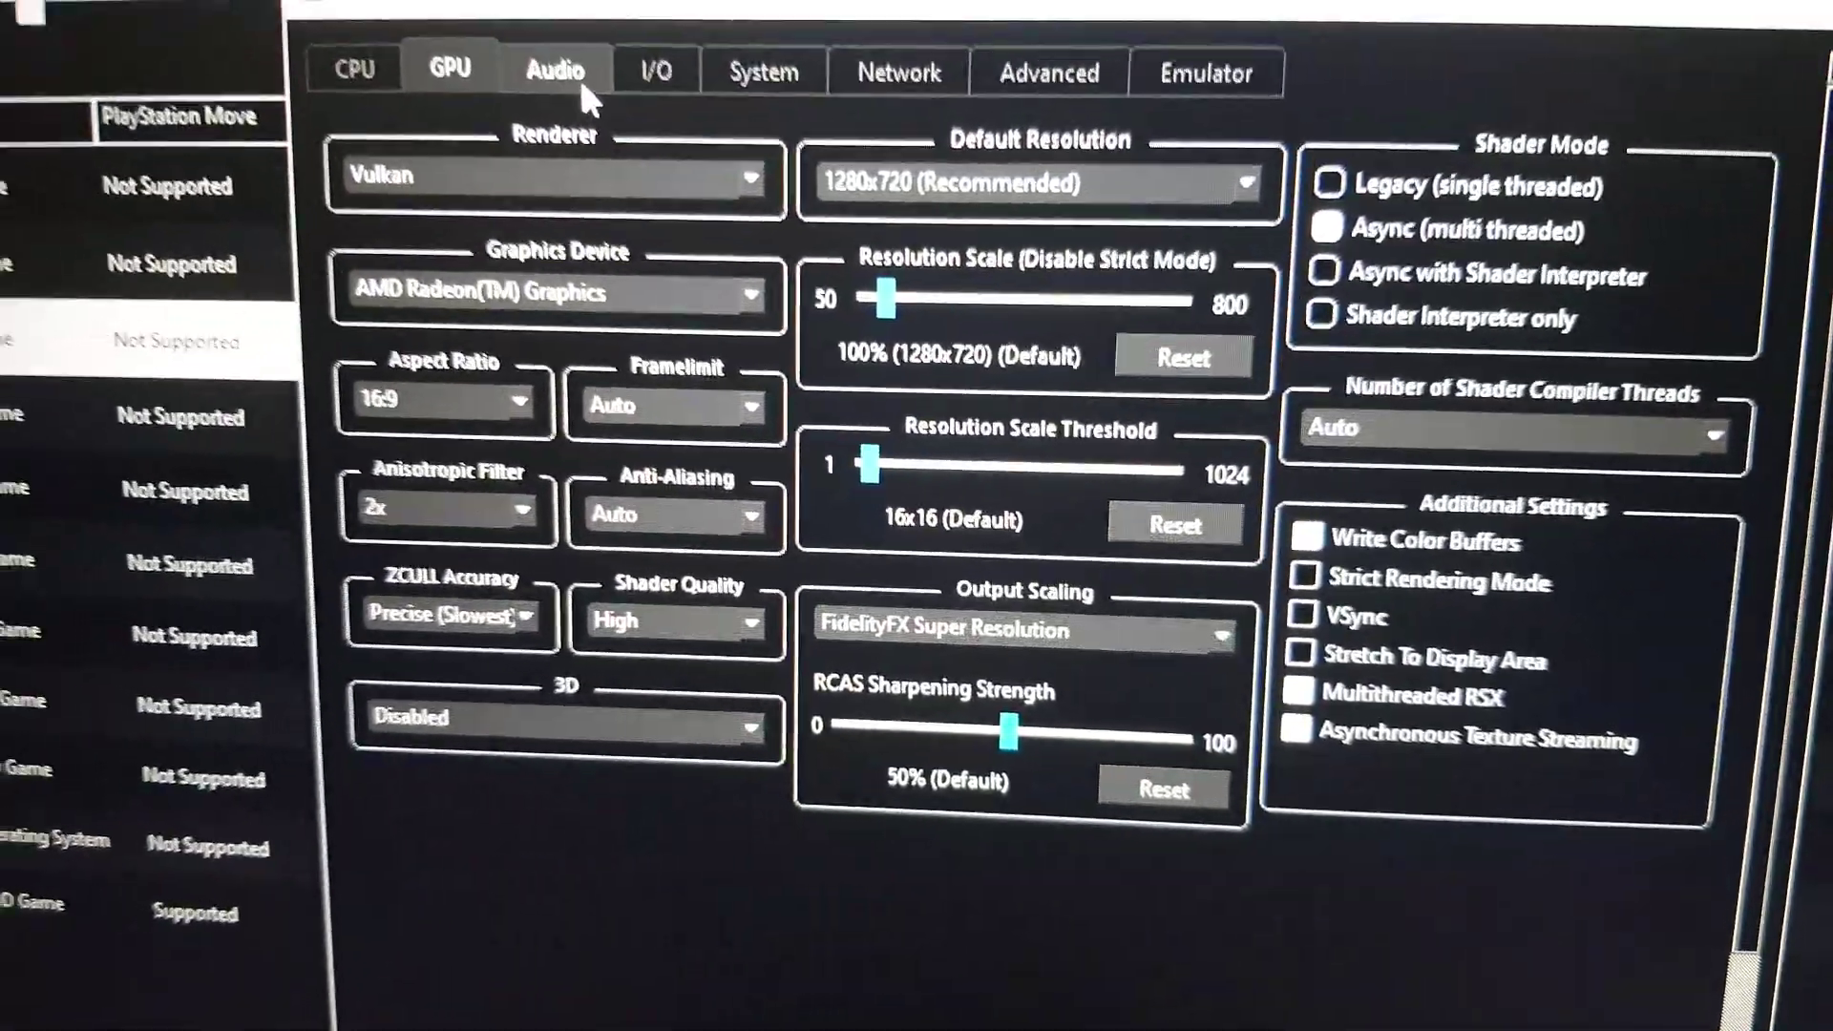
Step: Review the Audio and I/O tabs, then the Advanced tab's Accurate DFMA and RSX FIFO options
{"action": "left_click", "coordinate": [500, 66]}
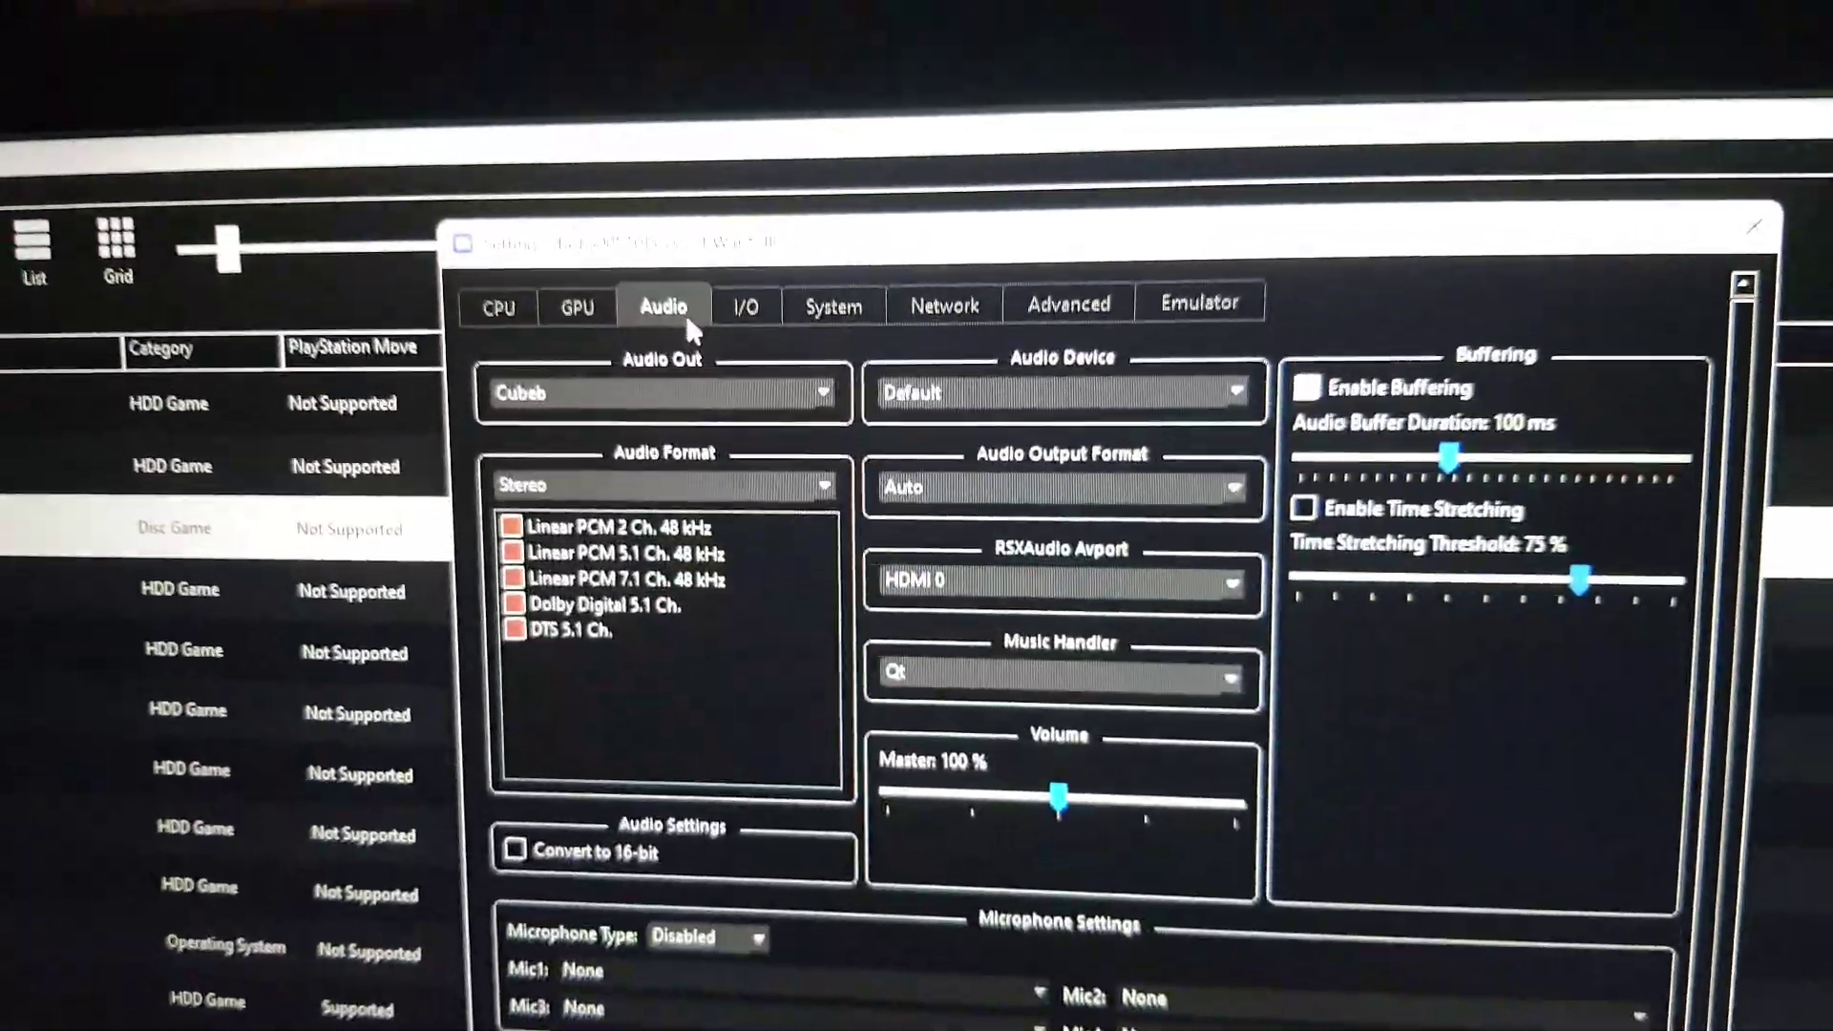
{"action": "left_click", "coordinate": [766, 331]}
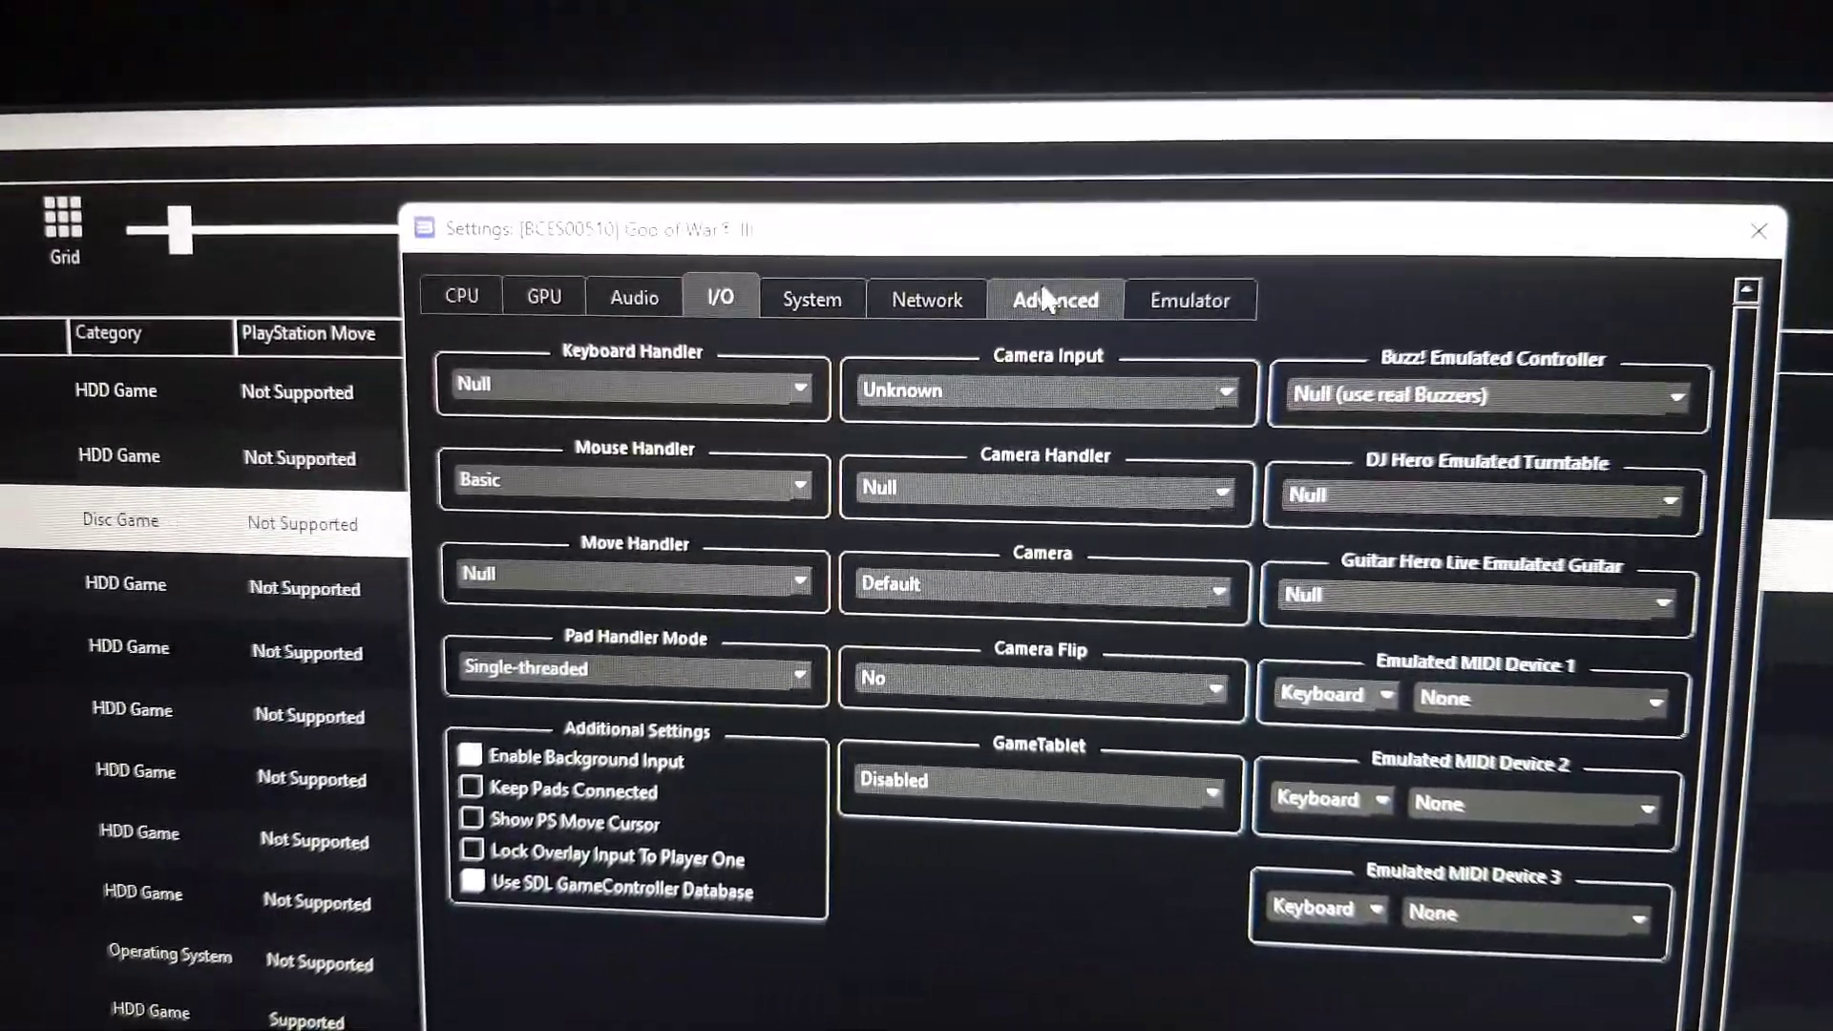
{"action": "left_click", "coordinate": [1049, 313]}
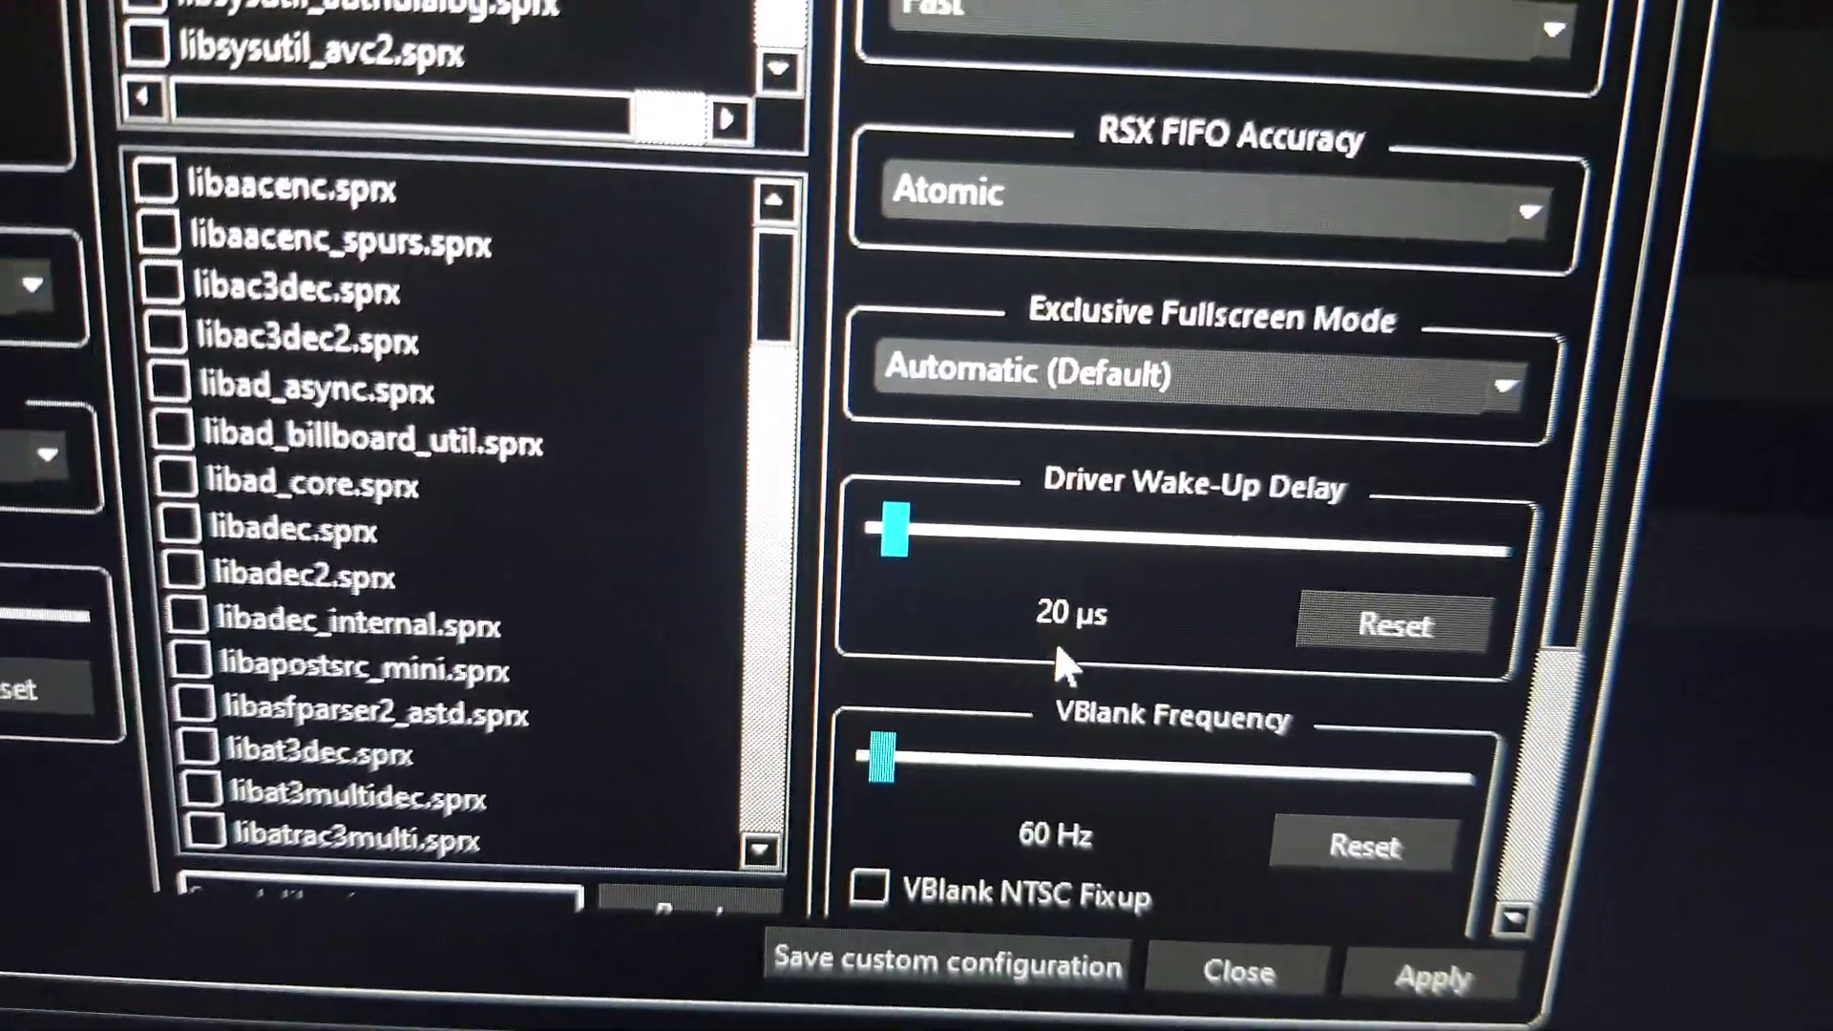
{"action": "left_click", "coordinate": [473, 408]}
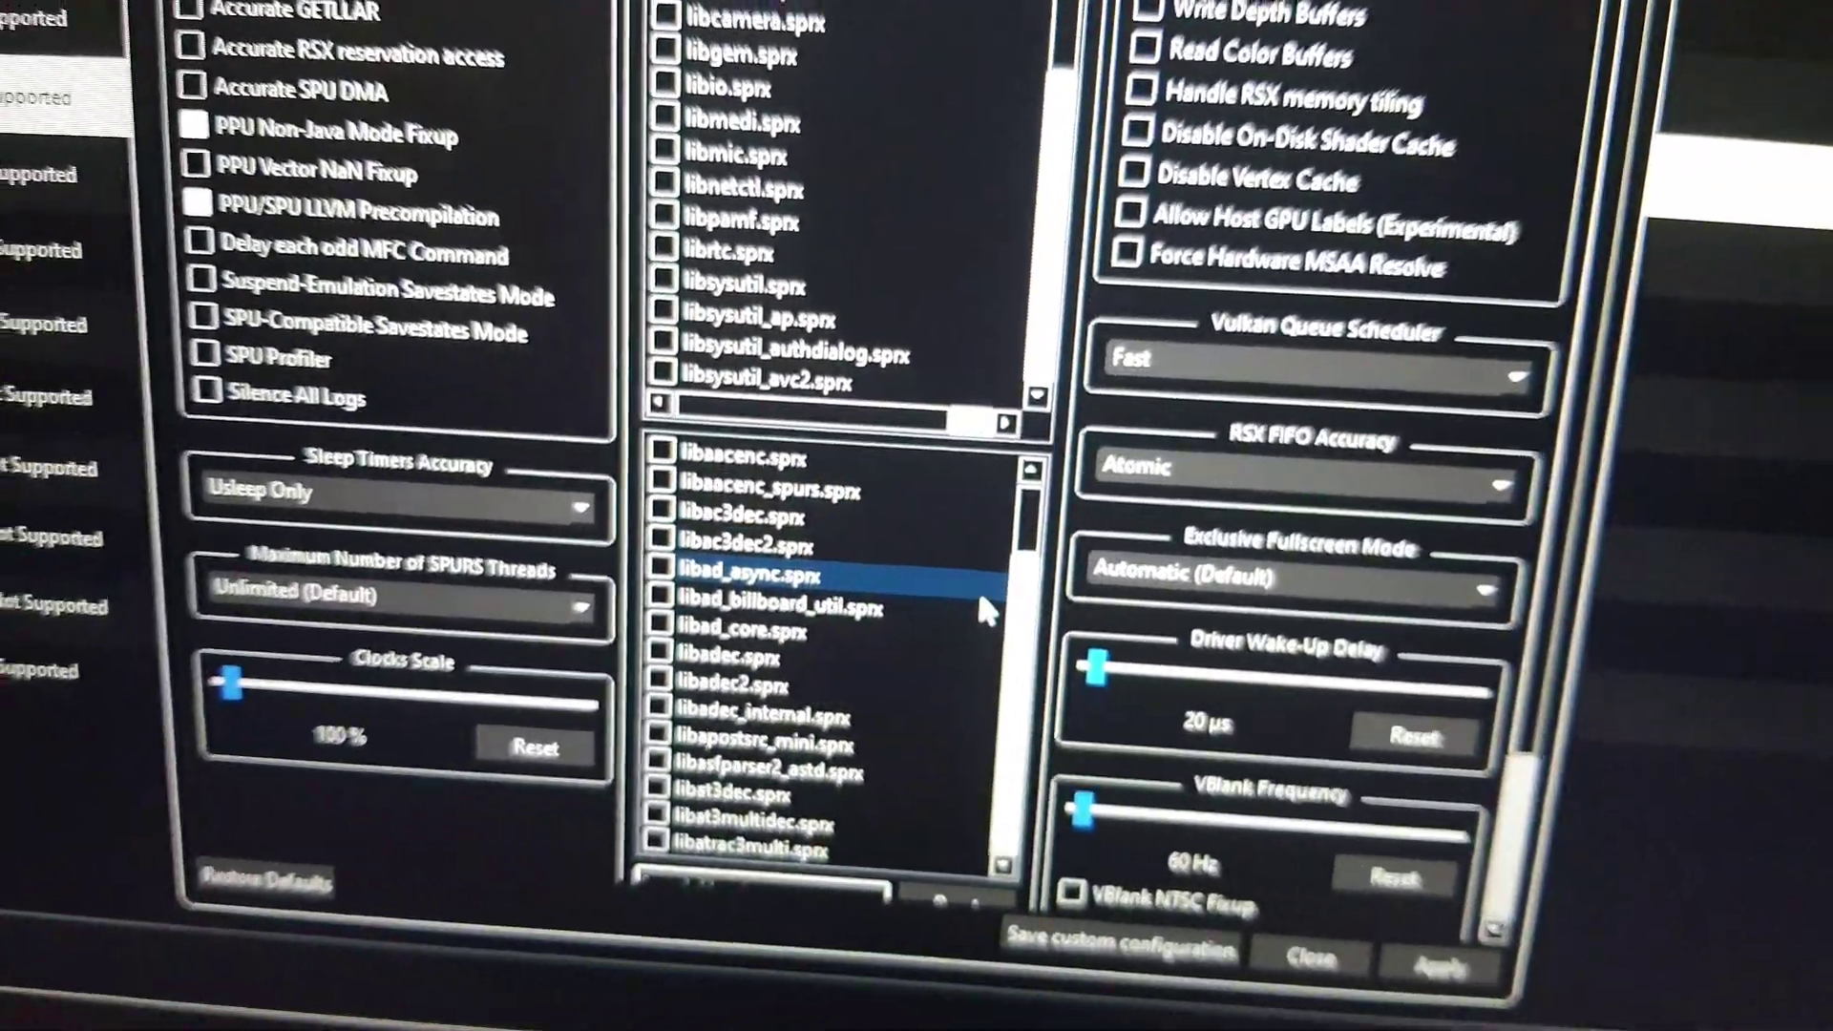